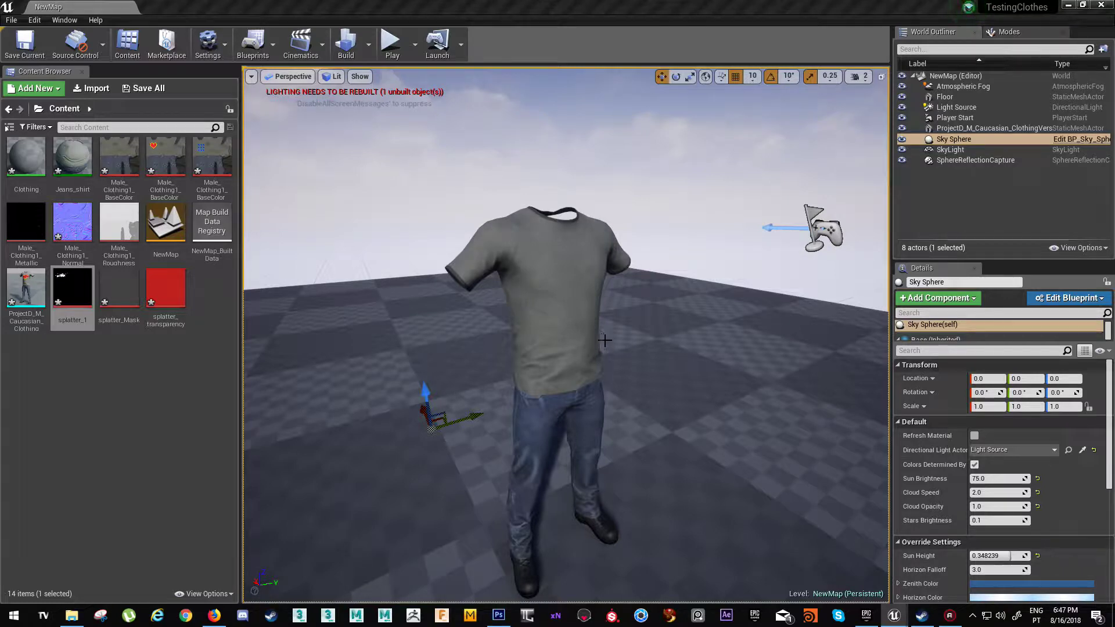
- Orbit the view around the mannequin, then drag the Clothing material editor into view
right_click_drag(643, 366, 689, 375)
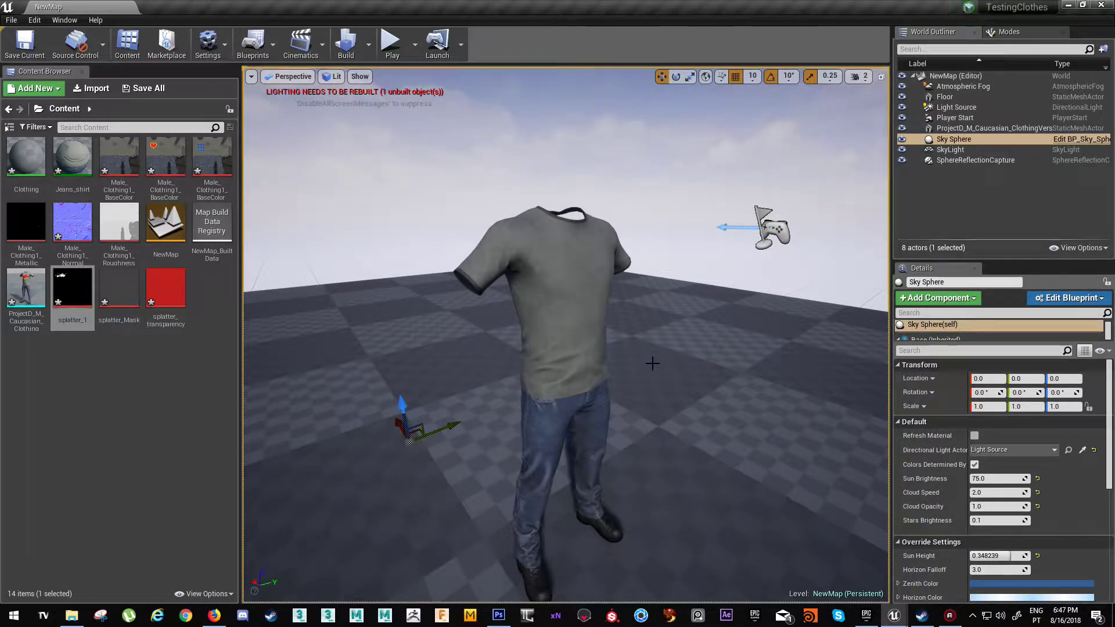
right_click_drag(653, 363, 665, 366)
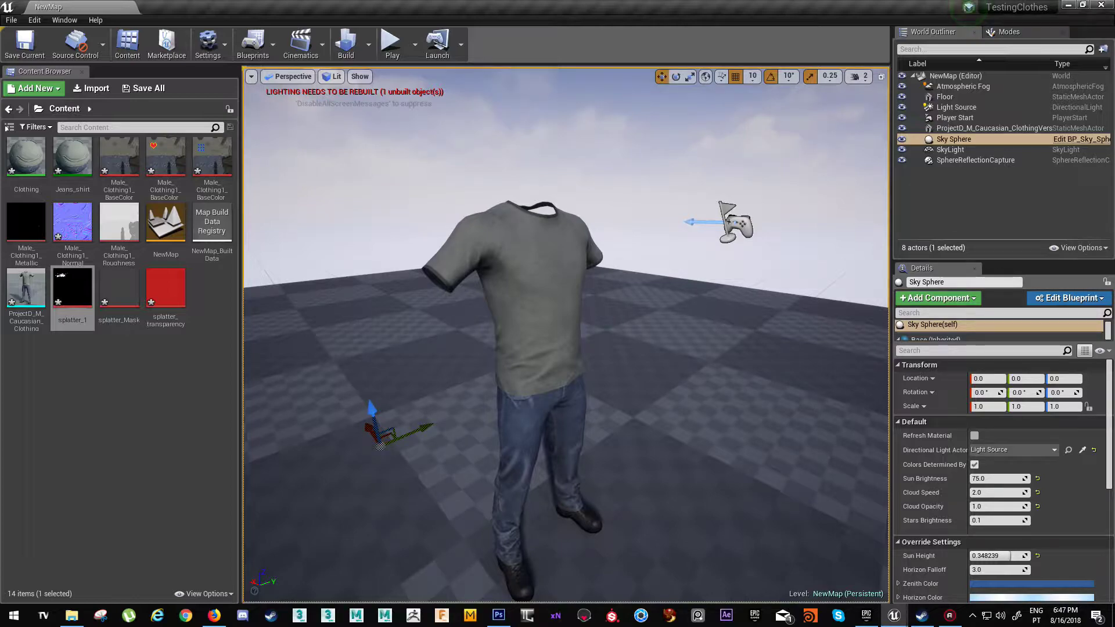
left_click_drag(1114, 135, 531, 110)
- Maximize the Clothing material editor and zoom in on the texture variation nodes
double_click(537, 107)
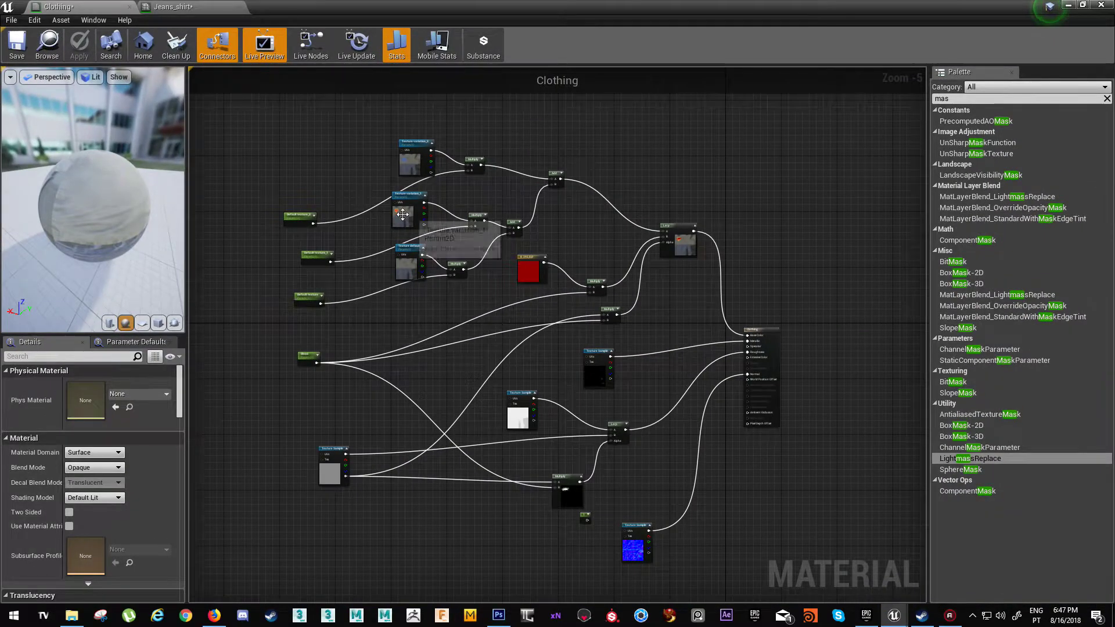
scroll(404, 224, "up", 3)
right_click_drag(538, 201, 572, 302)
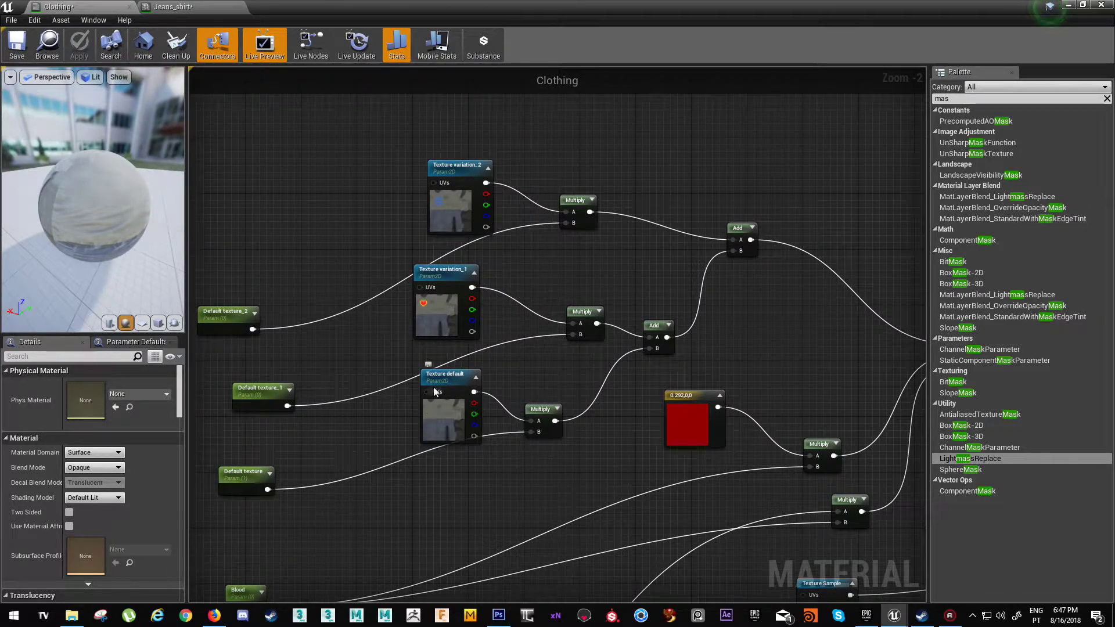
scroll(433, 323, "up", 2)
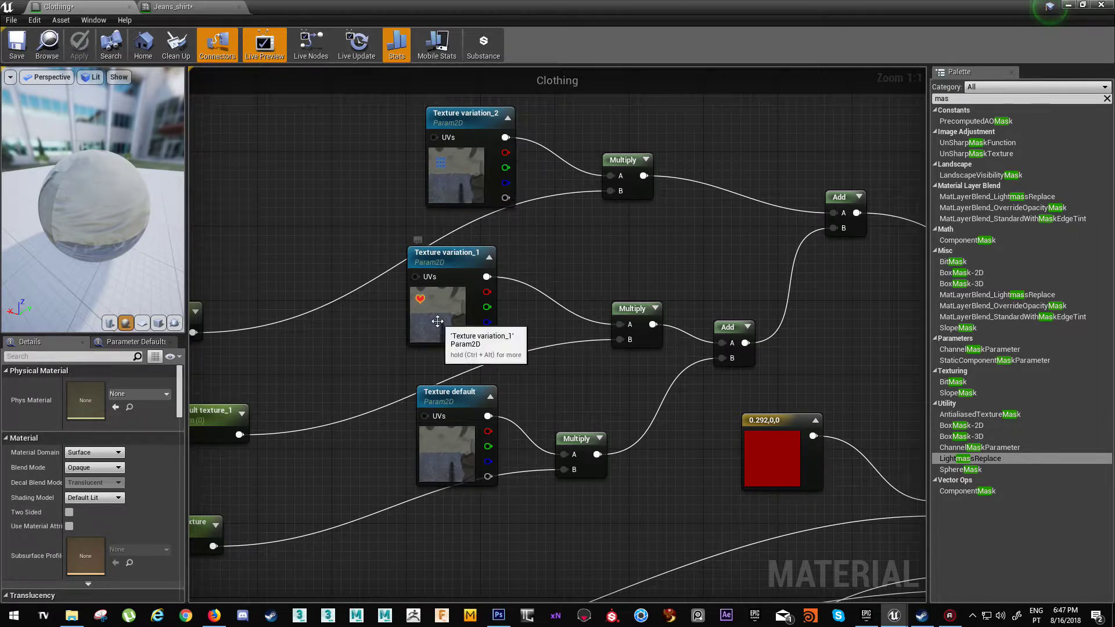
scroll(438, 322, "down", 1)
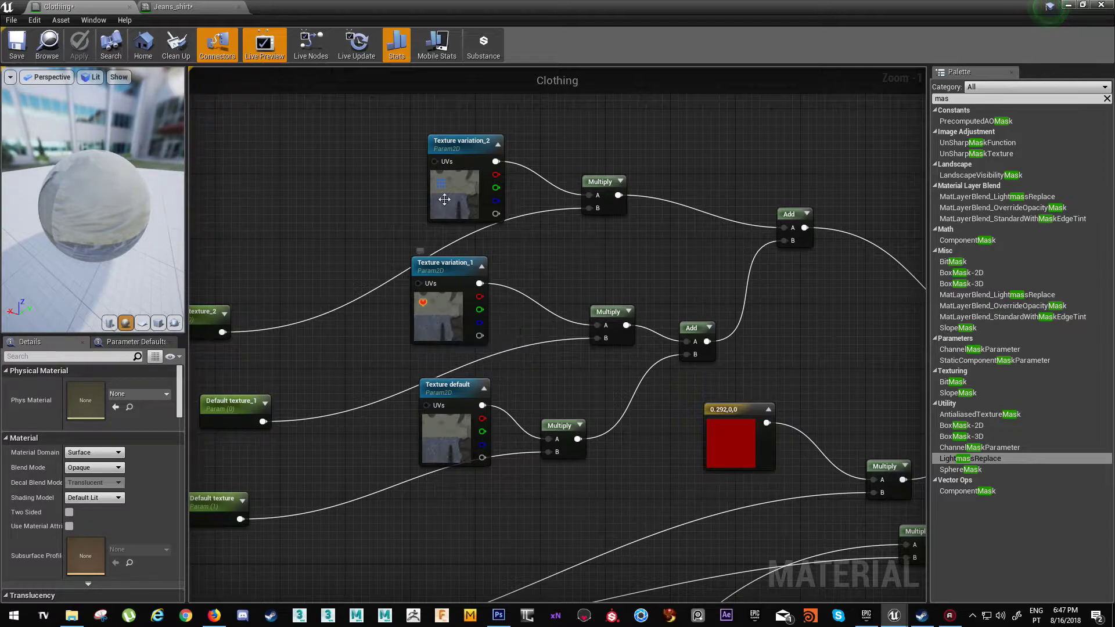
right_click_drag(347, 344, 373, 375)
scroll(427, 319, "down", 1)
scroll(429, 336, "up", 2)
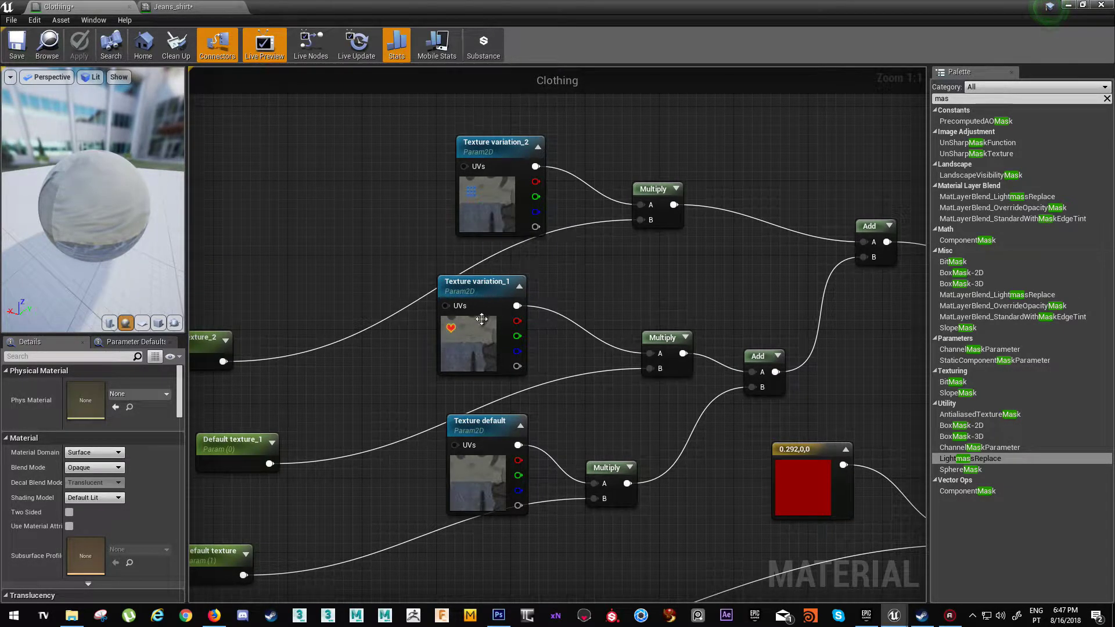
scroll(452, 333, "down", 1)
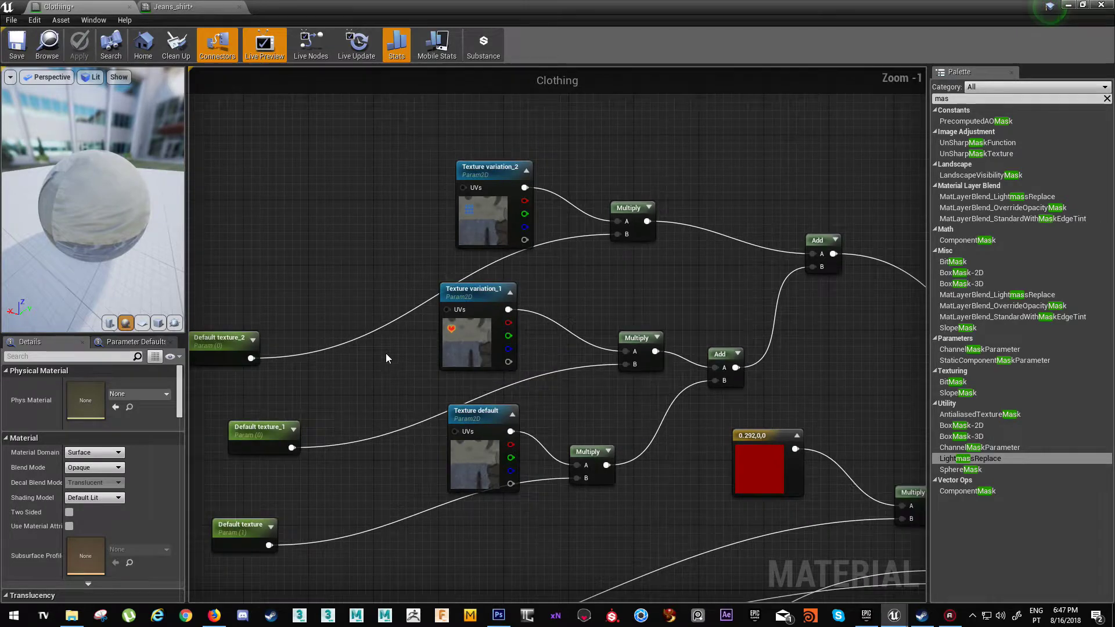
- Move the Default texture, Default texture_1 and Default texture_2 nodes beside the texture variation nodes
left_click_drag(310, 326, 342, 310)
left_click_drag(314, 421, 307, 397)
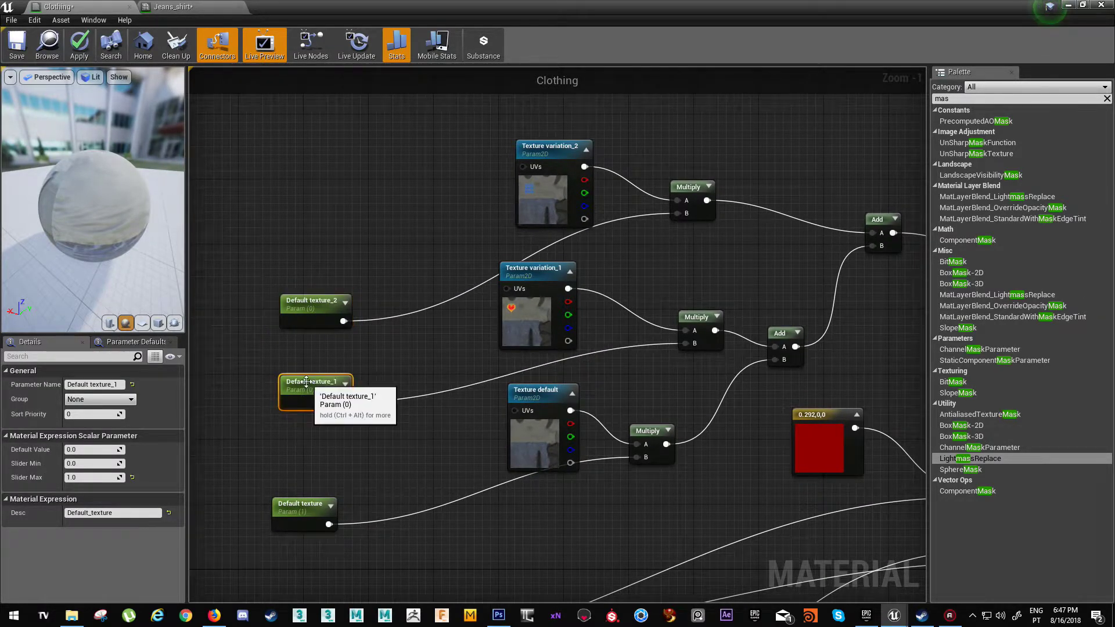
left_click_drag(295, 507, 302, 491)
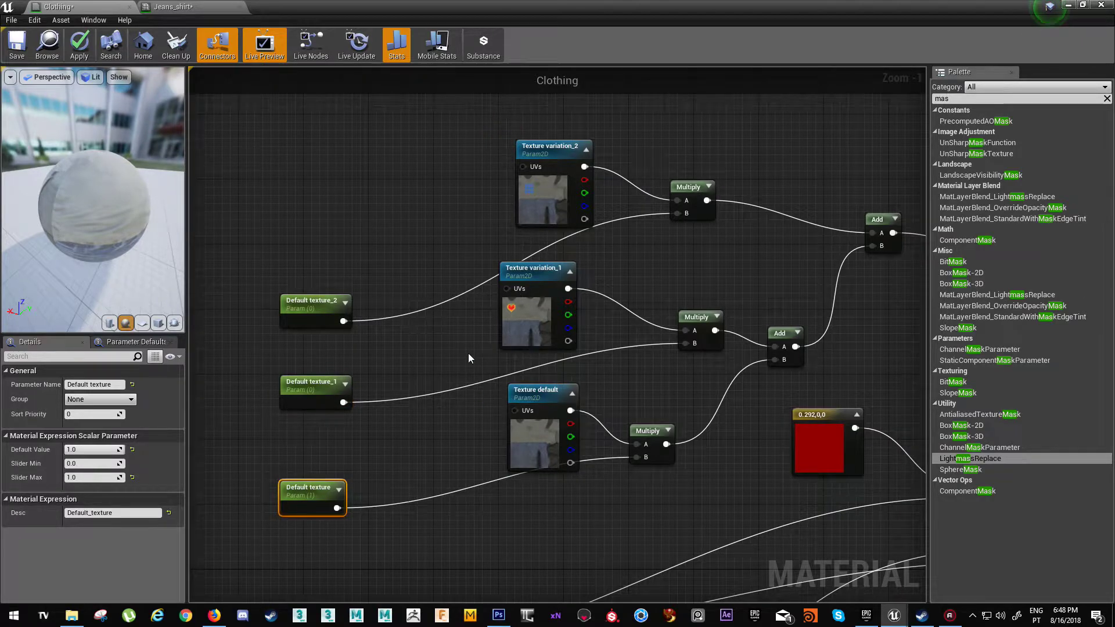
- Pan and zoom across the Clothing graph to survey the rest of the network
right_click_drag(456, 347, 378, 353)
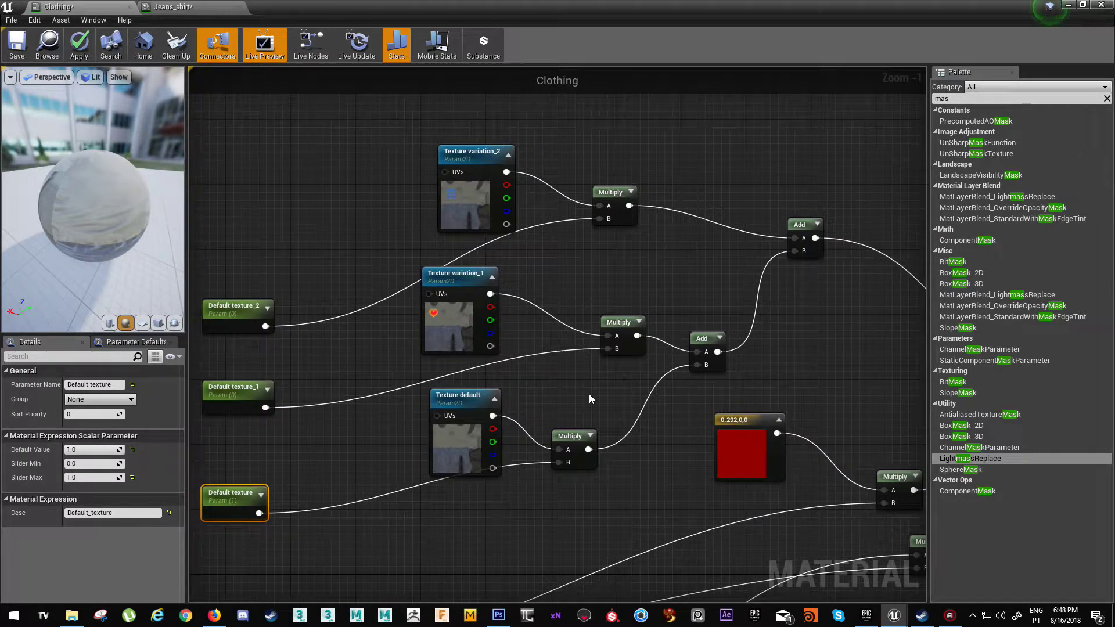
right_click_drag(650, 448, 513, 433)
scroll(645, 415, "down", 2)
right_click_drag(638, 407, 558, 234)
scroll(580, 273, "down", 1)
right_click_drag(556, 313, 508, 351)
scroll(613, 331, "up", 1)
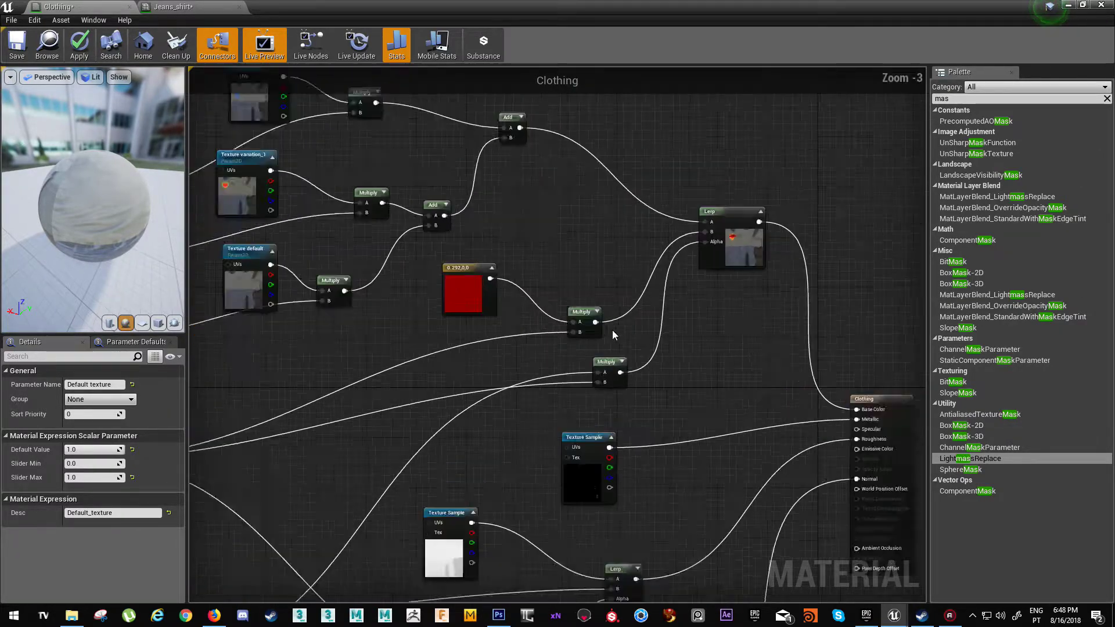
scroll(611, 326, "up", 1)
right_click_drag(611, 327, 656, 330)
scroll(516, 331, "down", 1)
right_click_drag(552, 319, 461, 379)
- Inspect the Blood parameter and apply the graph changes to the Clothing material
left_click(241, 429)
right_click_drag(578, 397, 586, 301)
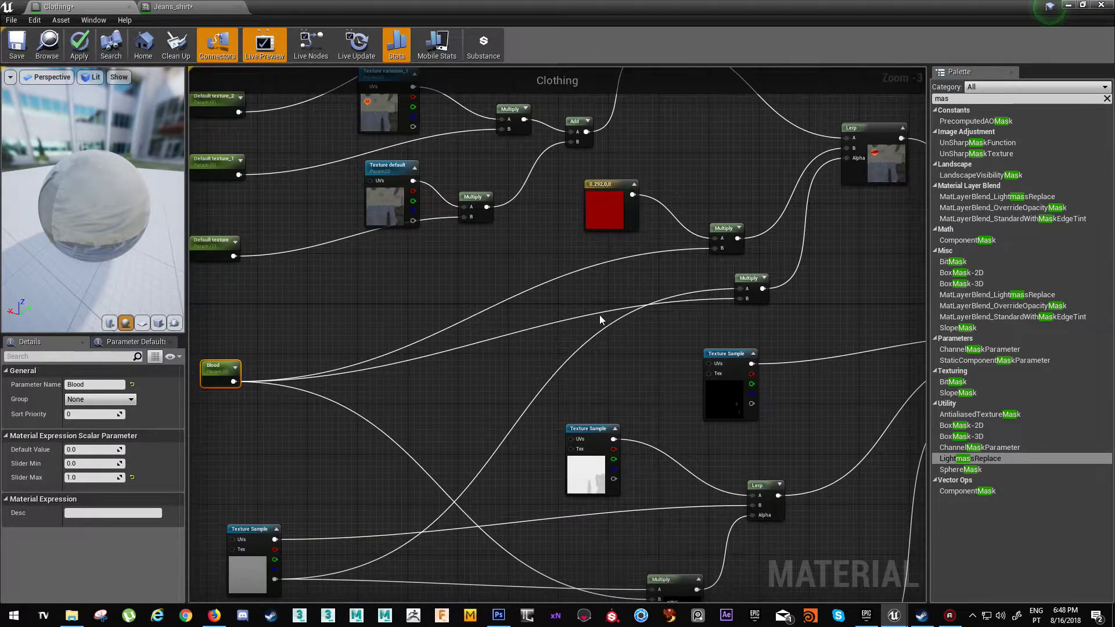
right_click_drag(224, 595, 277, 568)
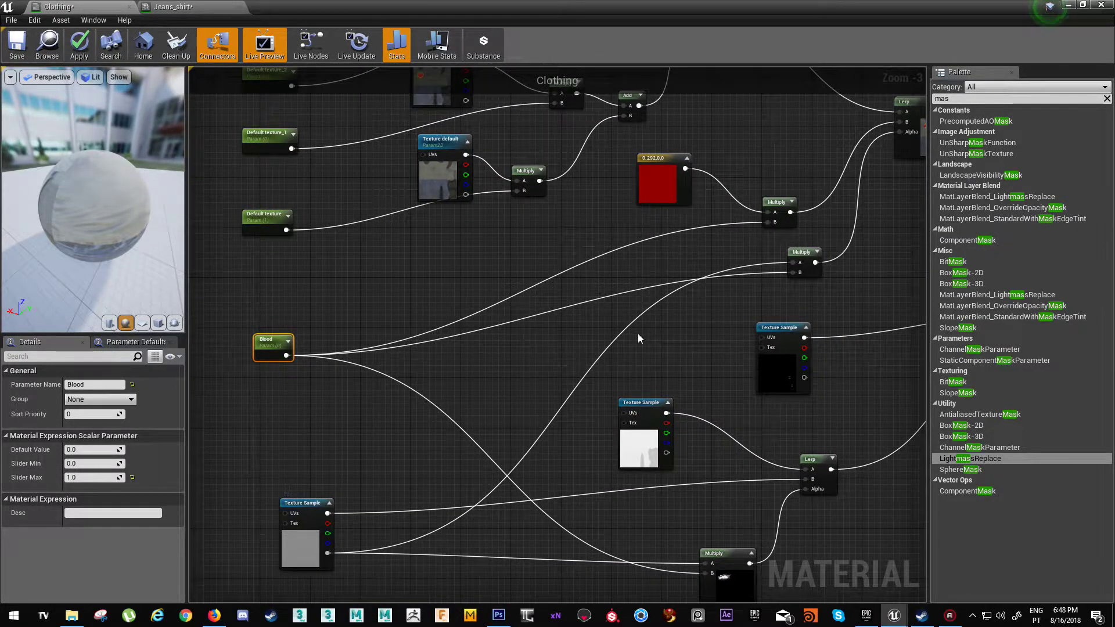
right_click_drag(795, 264, 604, 410)
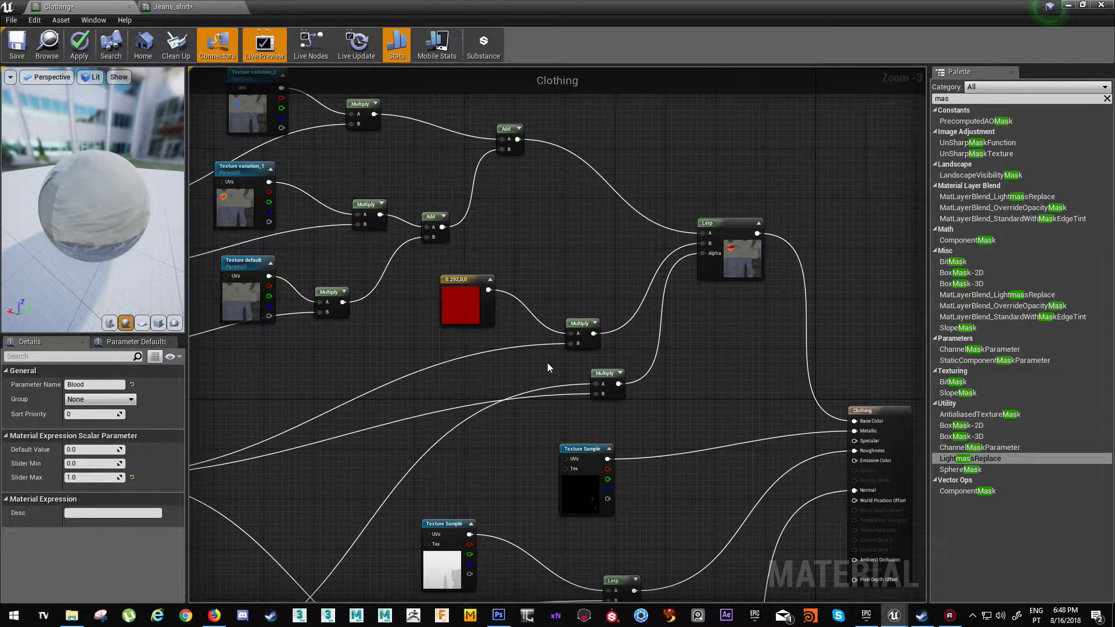
left_click(87, 44)
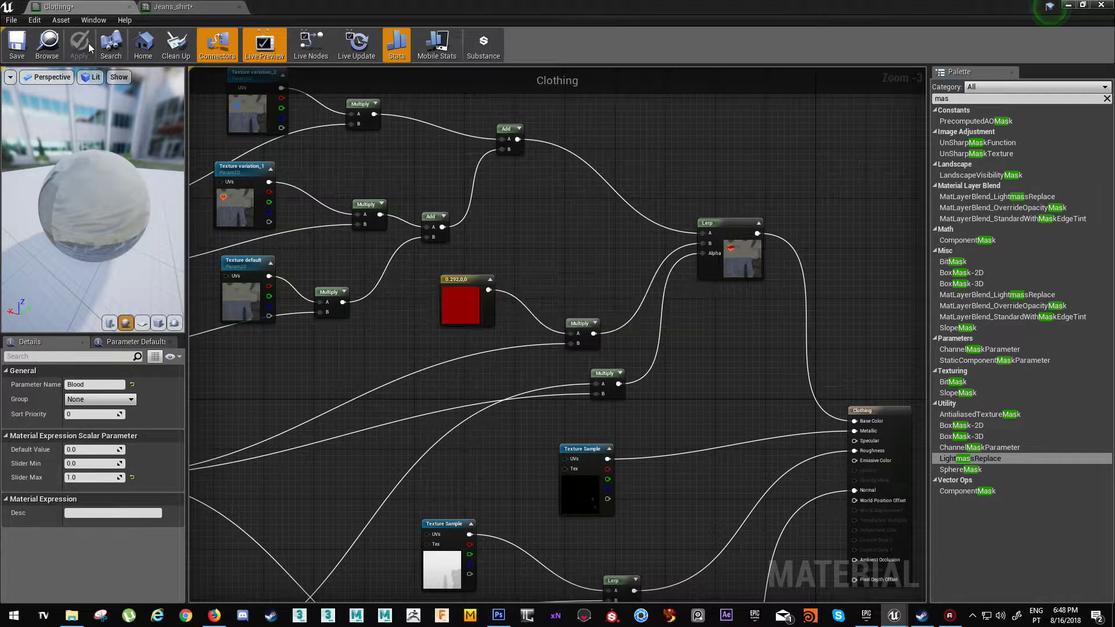
- Zoom out to Zoom -5 and nudge the white texture sample right so all nodes fit
scroll(371, 373, "down", 1)
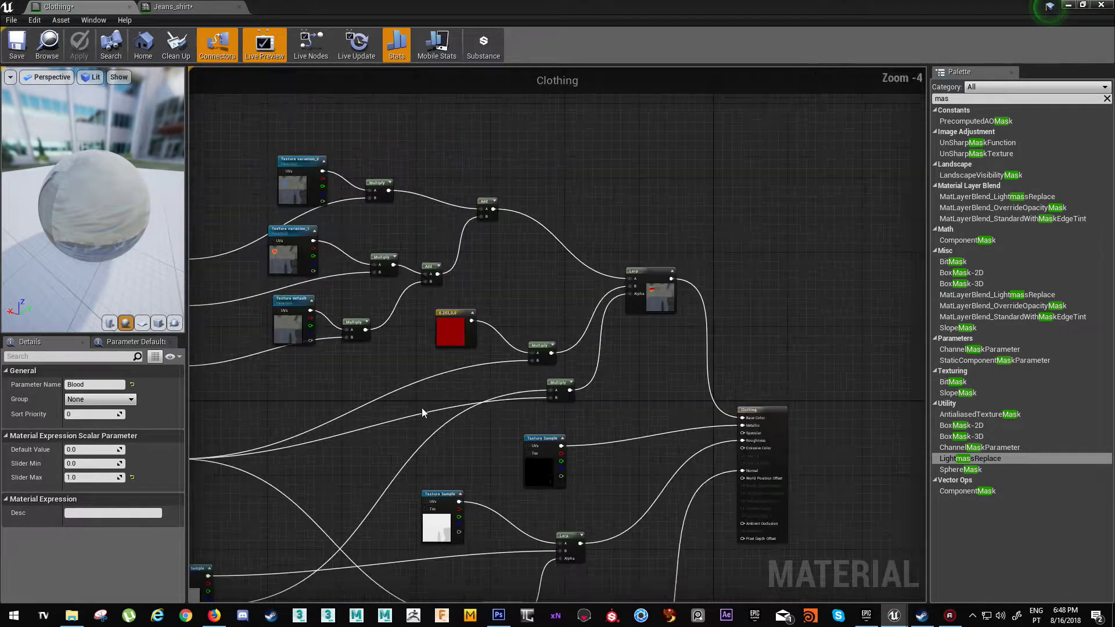
right_click_drag(422, 408, 515, 282)
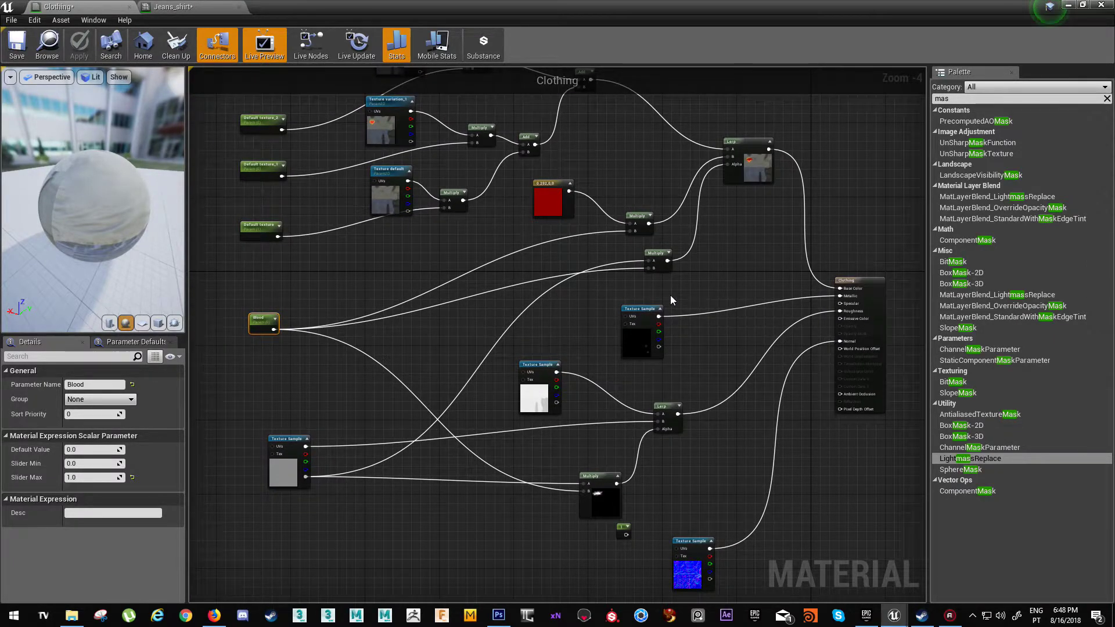
right_click_drag(561, 414, 558, 357)
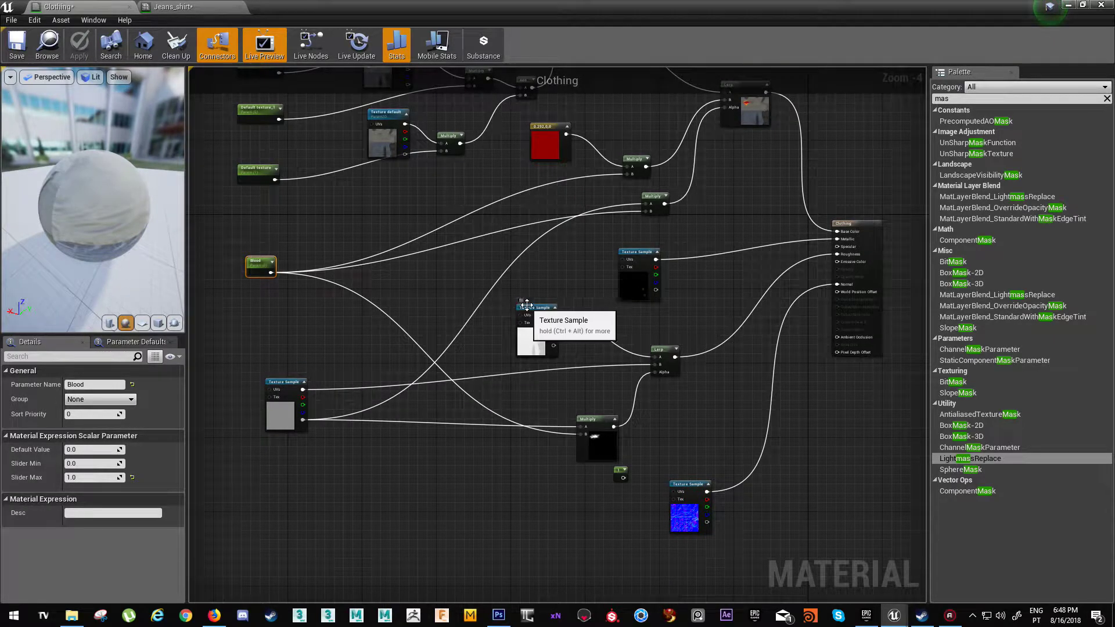
left_click_drag(550, 328, 571, 332)
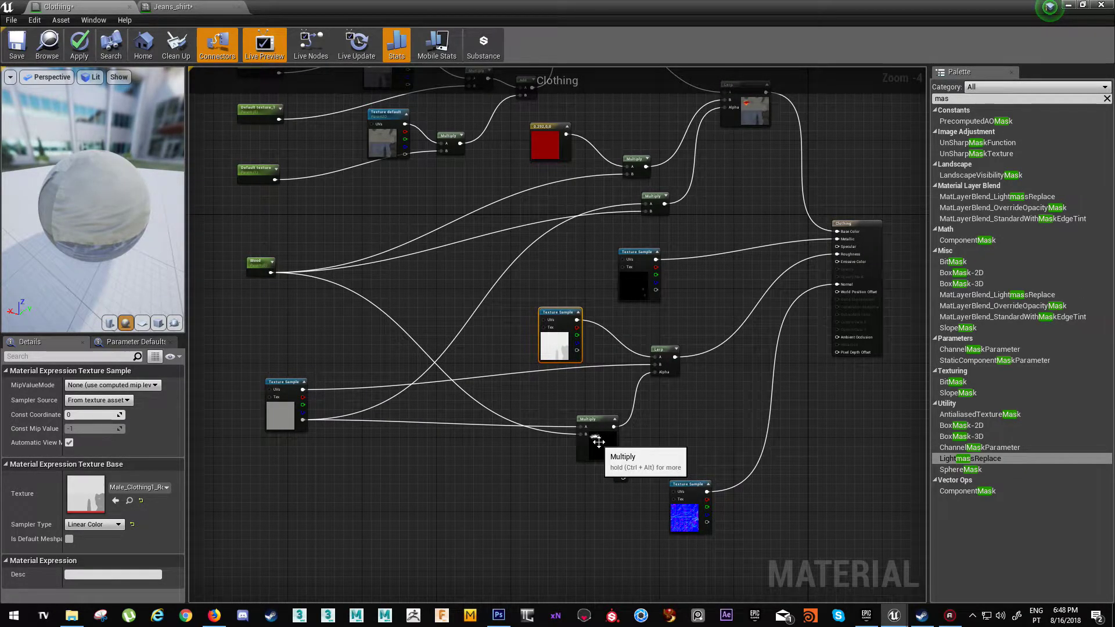
scroll(592, 437, "up", 5)
scroll(591, 437, "down", 5)
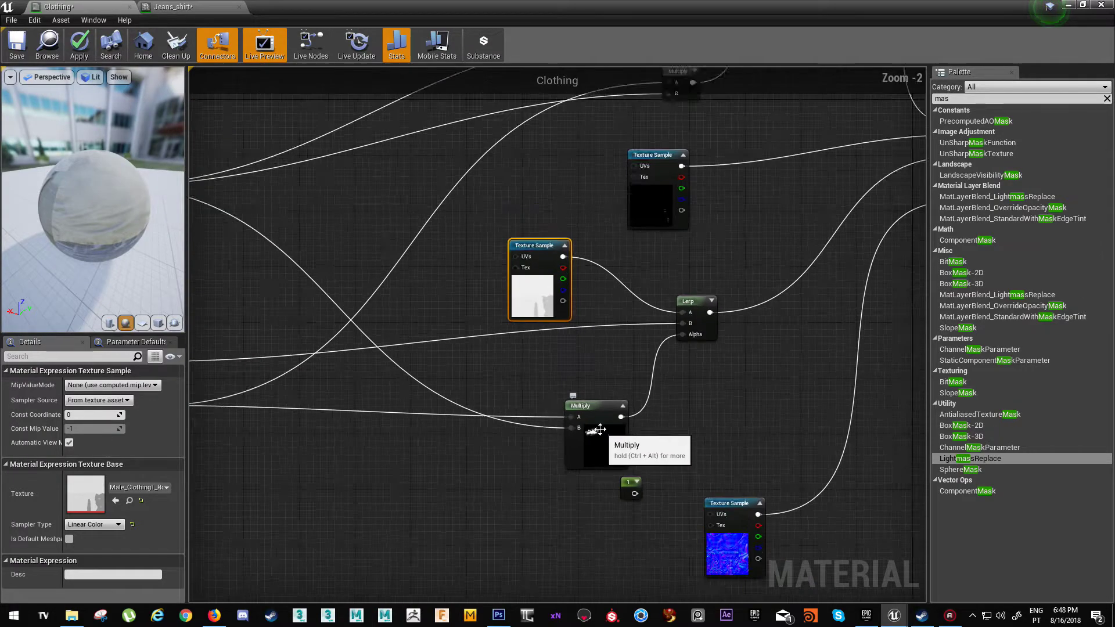
right_click_drag(650, 382, 578, 424)
scroll(604, 361, "down", 2)
right_click_drag(524, 318, 554, 379)
scroll(523, 370, "up", 1)
scroll(450, 333, "down", 1)
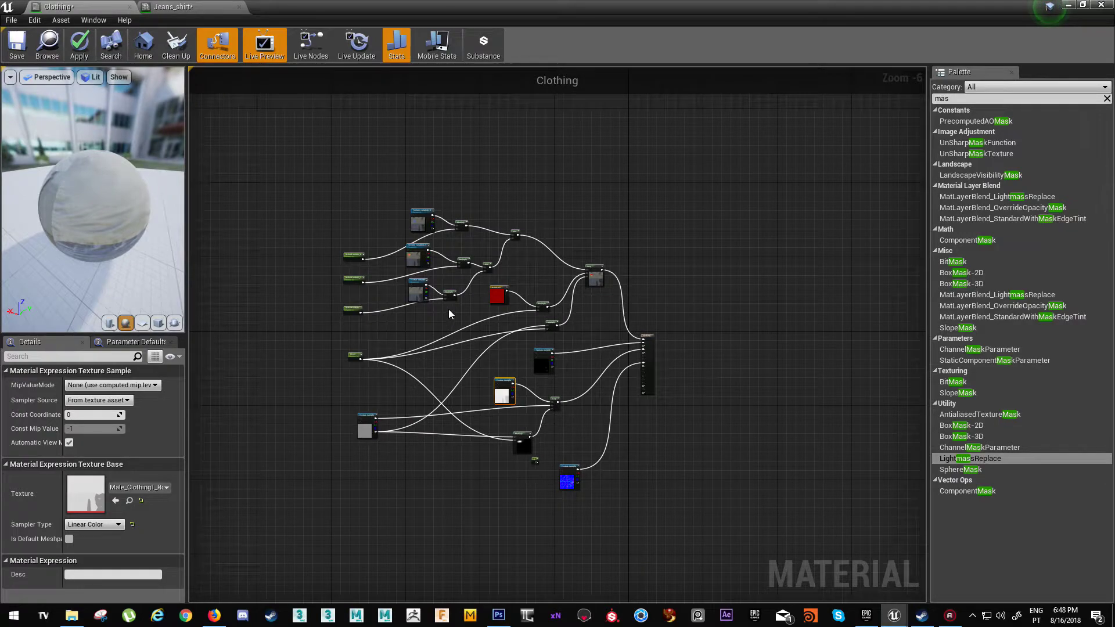
right_click_drag(442, 314, 444, 331)
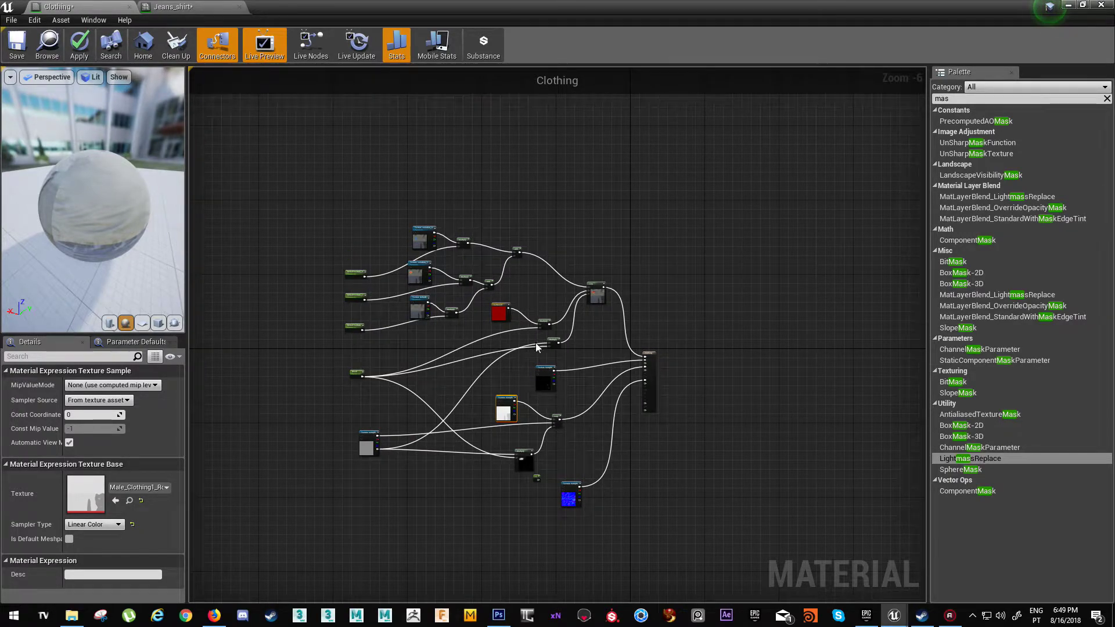
scroll(460, 340, "up", 1)
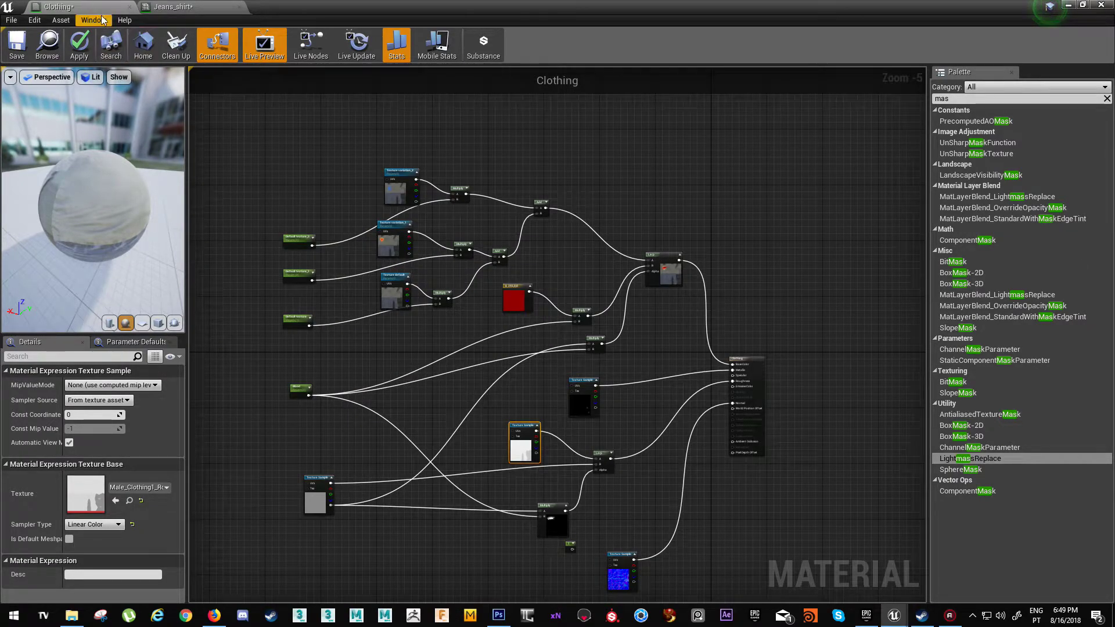
- On the Jeans_shirt instance, set Blood to 1 to show the splatter
left_click(178, 7)
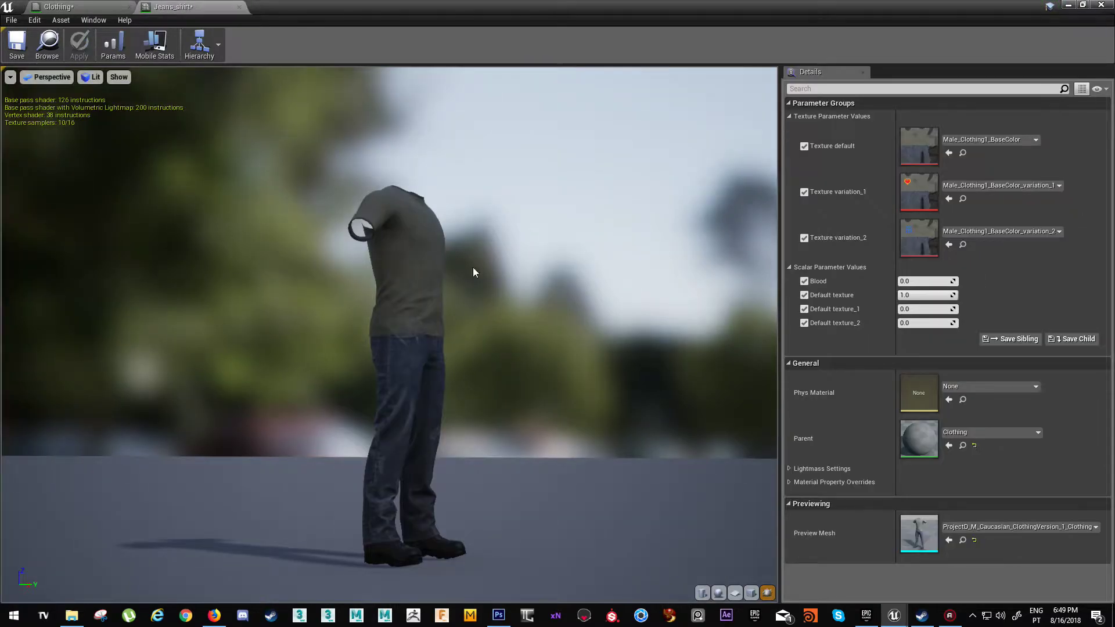
mouse_move(483, 274)
left_mouse_down()
mouse_move(430, 299)
mouse_move(503, 273)
left_mouse_up()
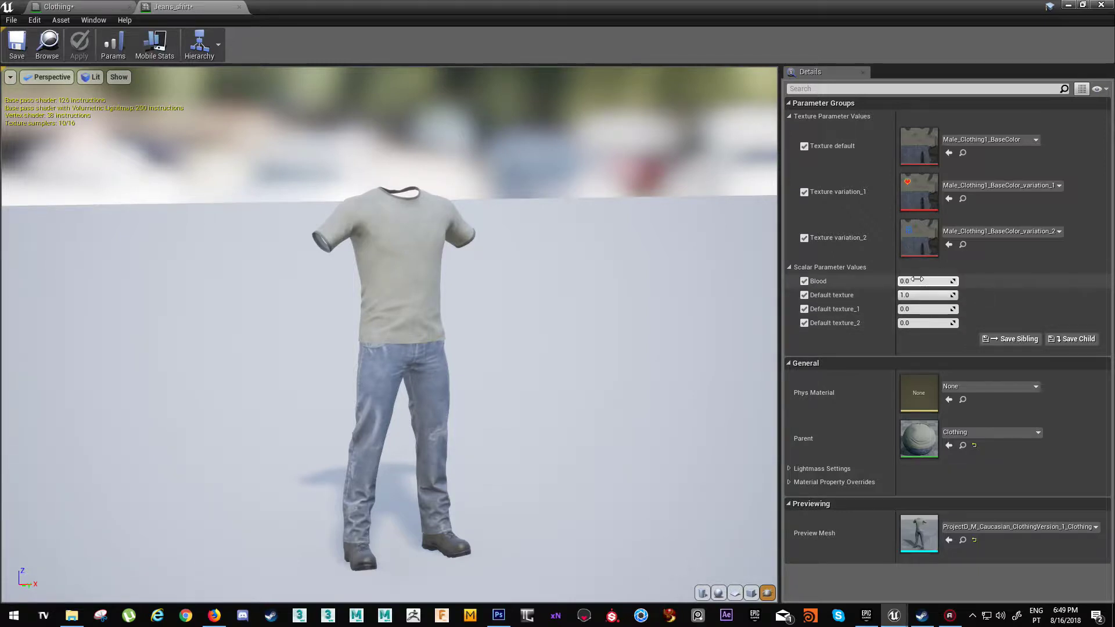
type("1")
key("Return")
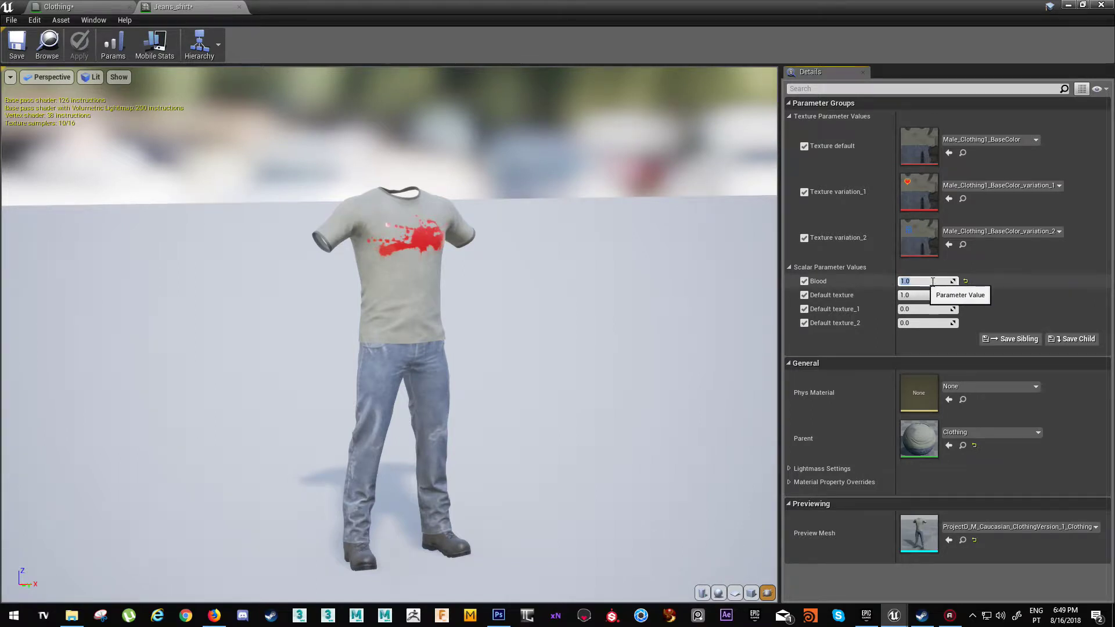
- Drag Blood lower to fade the splatter, then restore it to 1.0
mouse_move(953, 280)
left_mouse_down()
mouse_move(927, 281)
mouse_move(937, 283)
left_mouse_up()
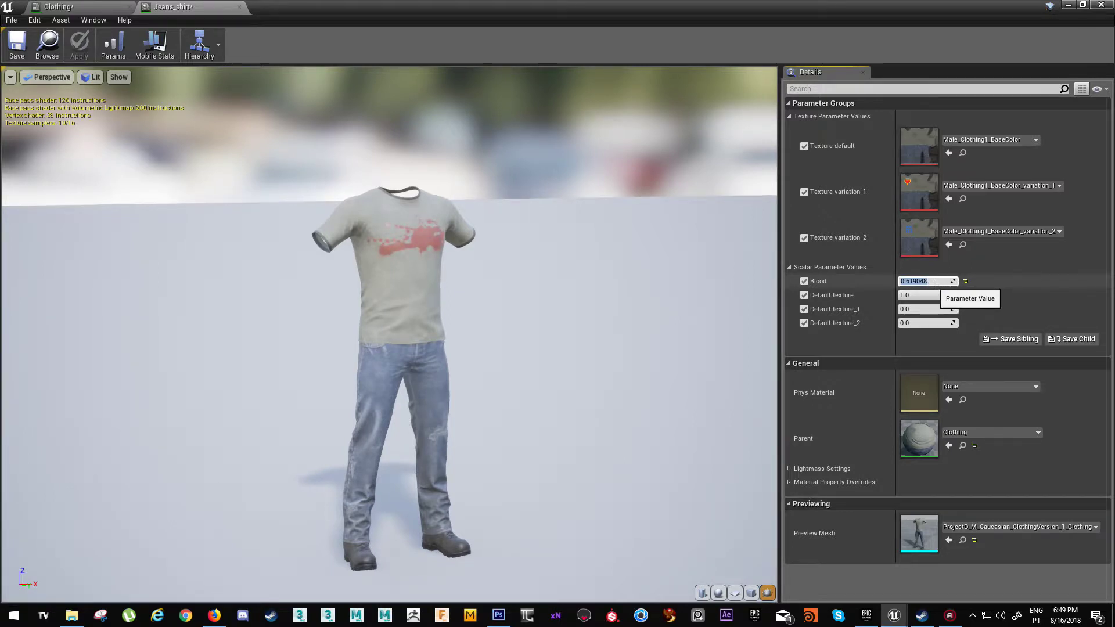
left_click_drag(934, 281, 877, 287)
type("1")
key("Return")
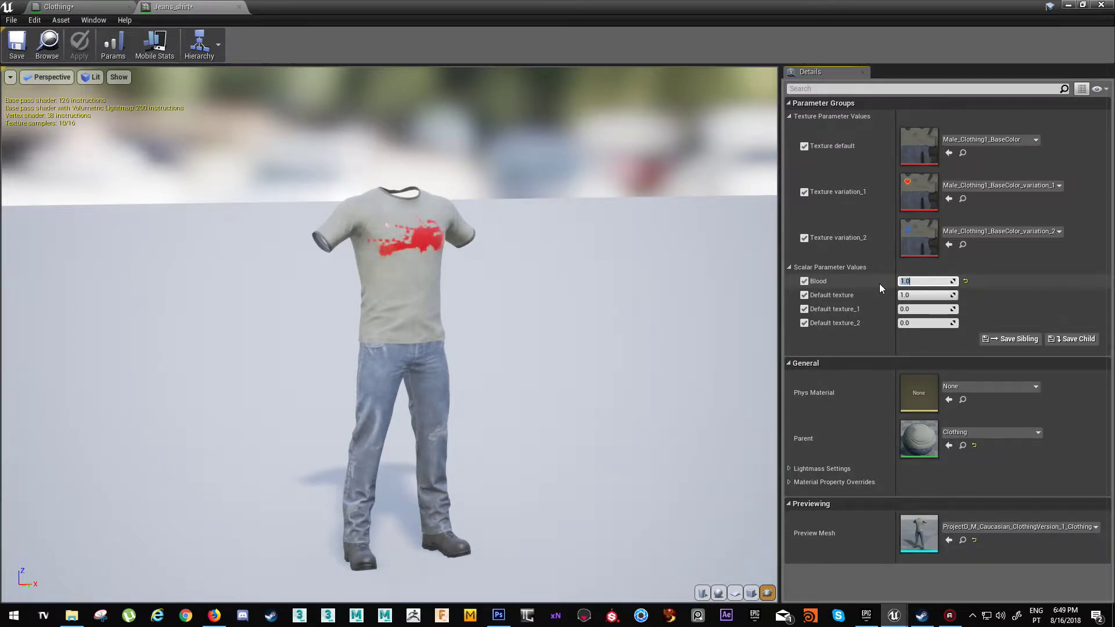
scroll(388, 258, "down", 4)
scroll(390, 349, "up", 3)
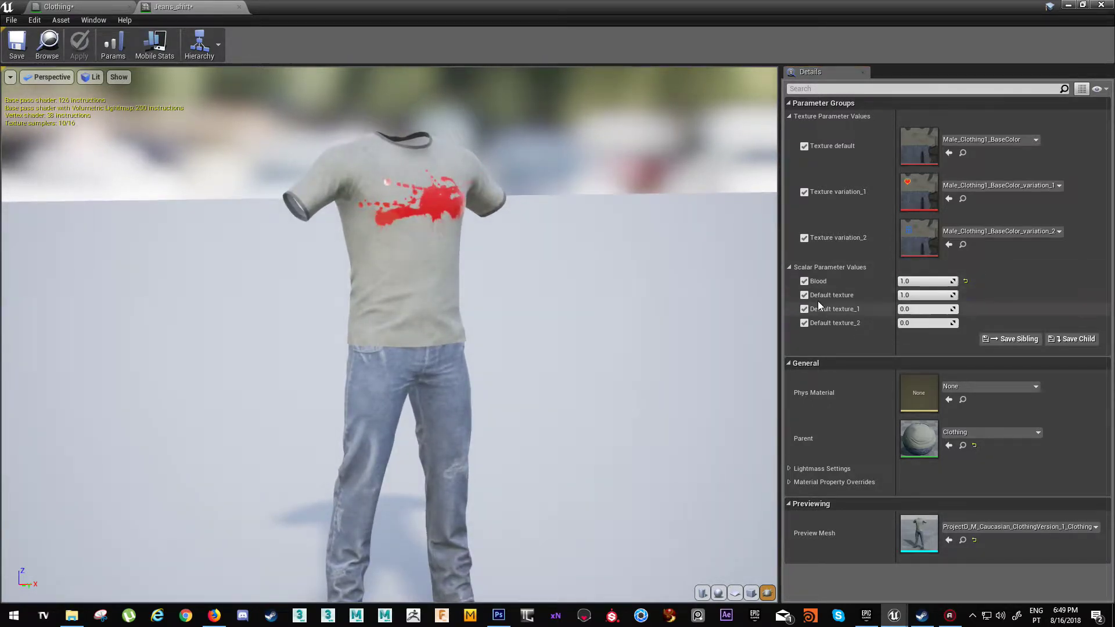
- Set Default texture to 0 and Default texture_1 to 1 for the heart print
left_click(916, 295)
type("0")
key("Return")
left_click(918, 309)
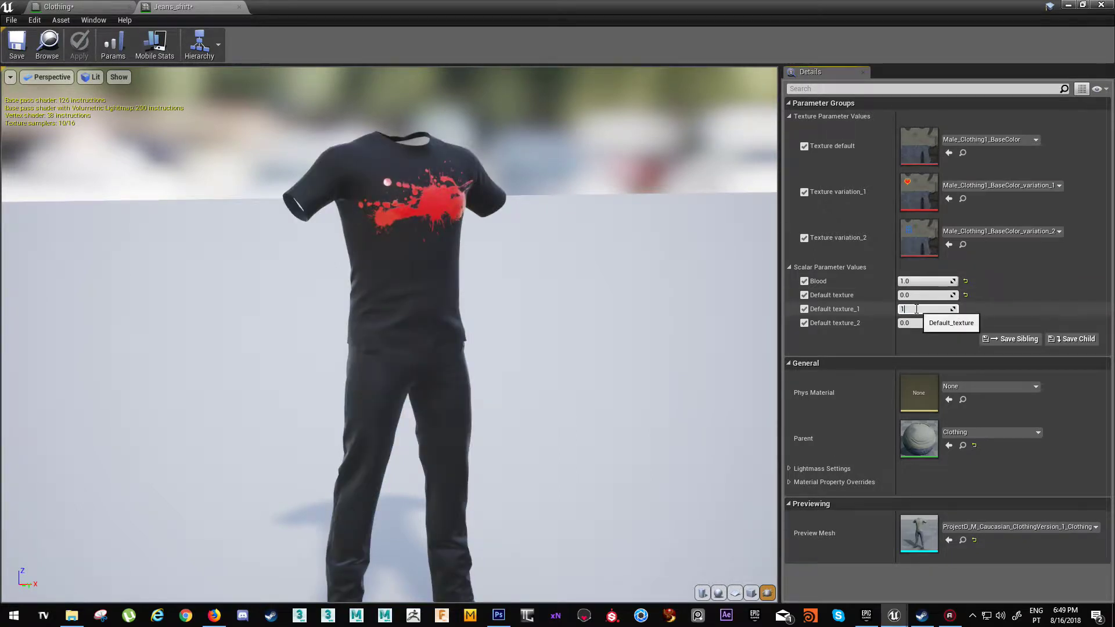
type("1")
key("Return")
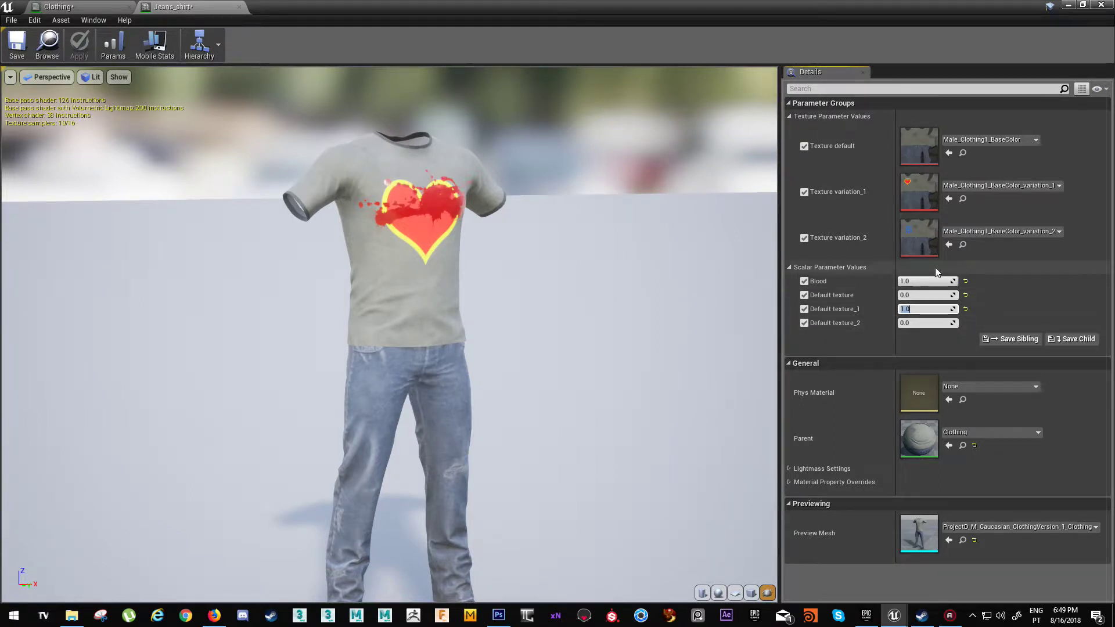
- Set Blood 0, Default texture_1 0 and Default texture_2 1 for diamonds; move the editor aside
left_click(921, 281)
key("Return")
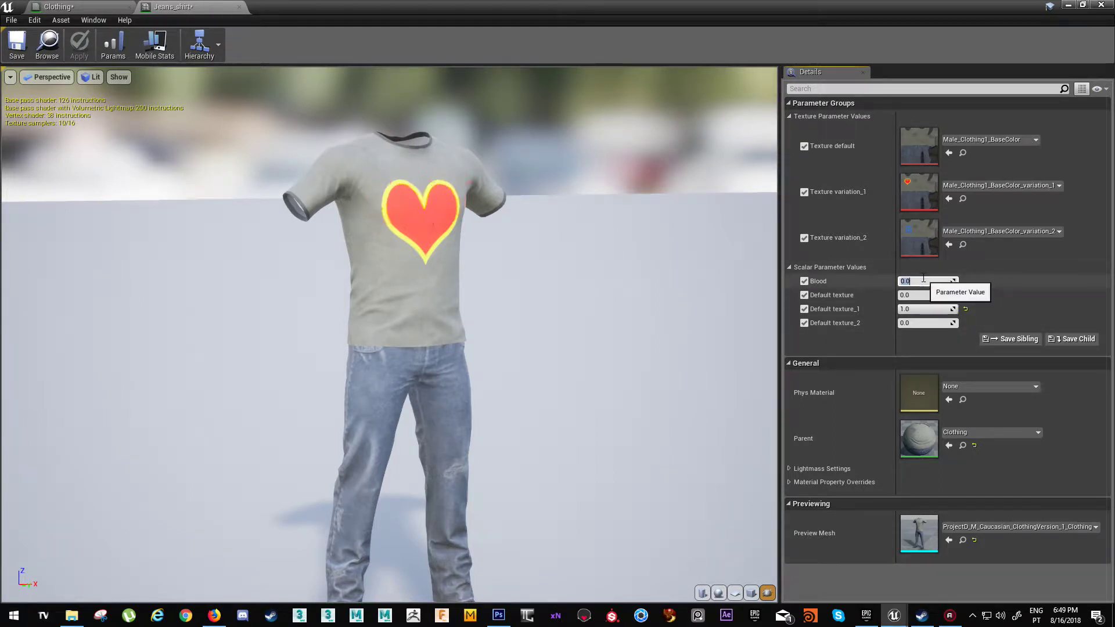
left_click(912, 324)
left_click(915, 309)
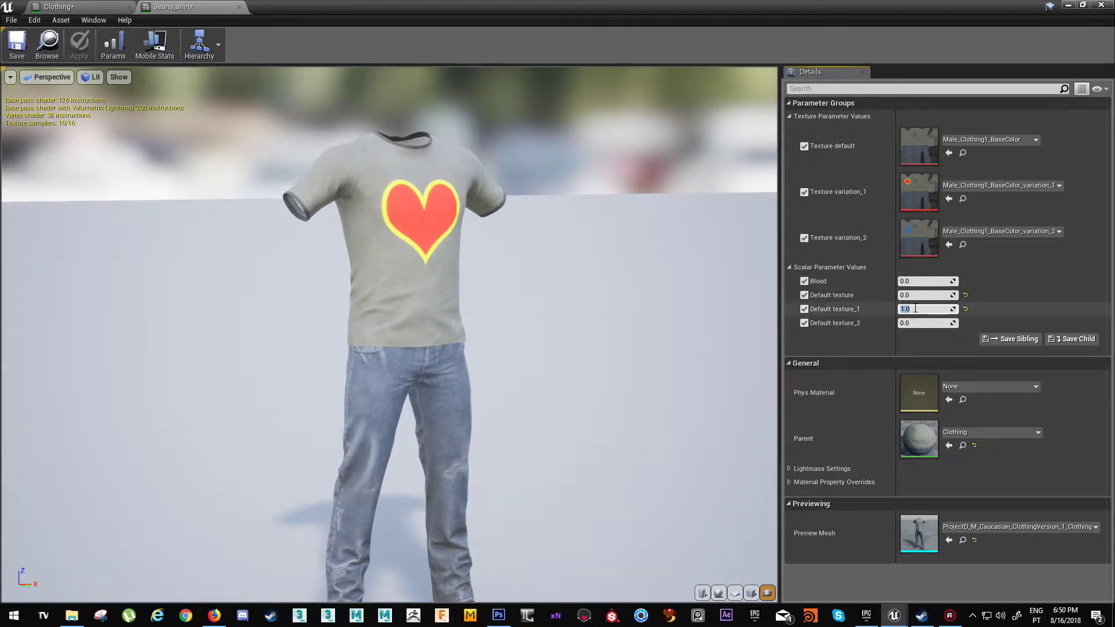
type("0")
key("Return")
left_click(915, 323)
type("1")
key("Return")
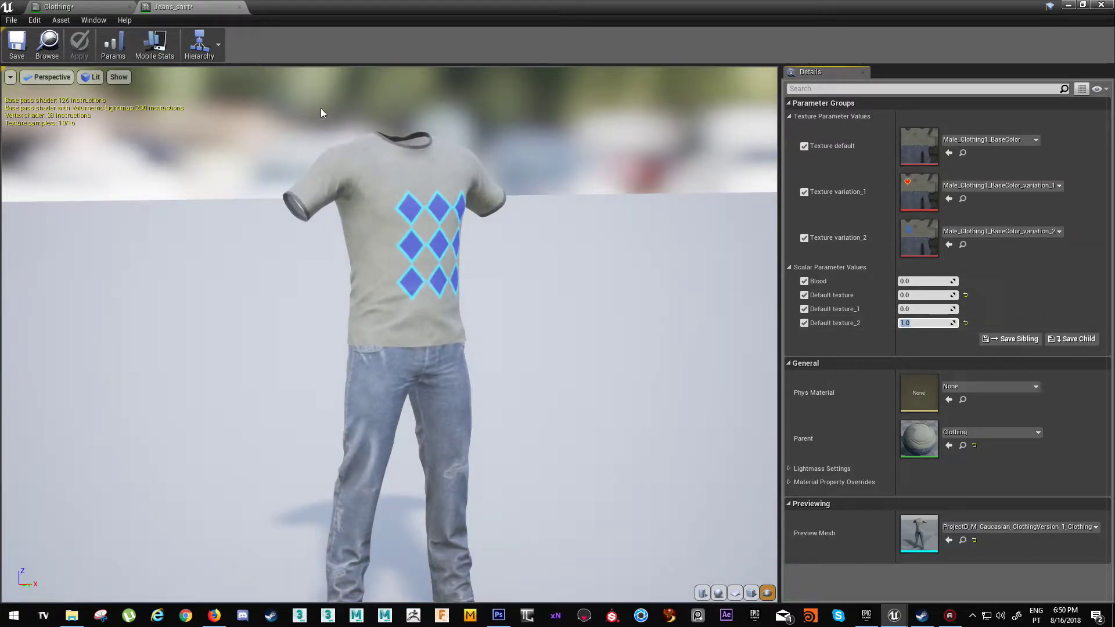
left_click_drag(333, 8, 1114, 122)
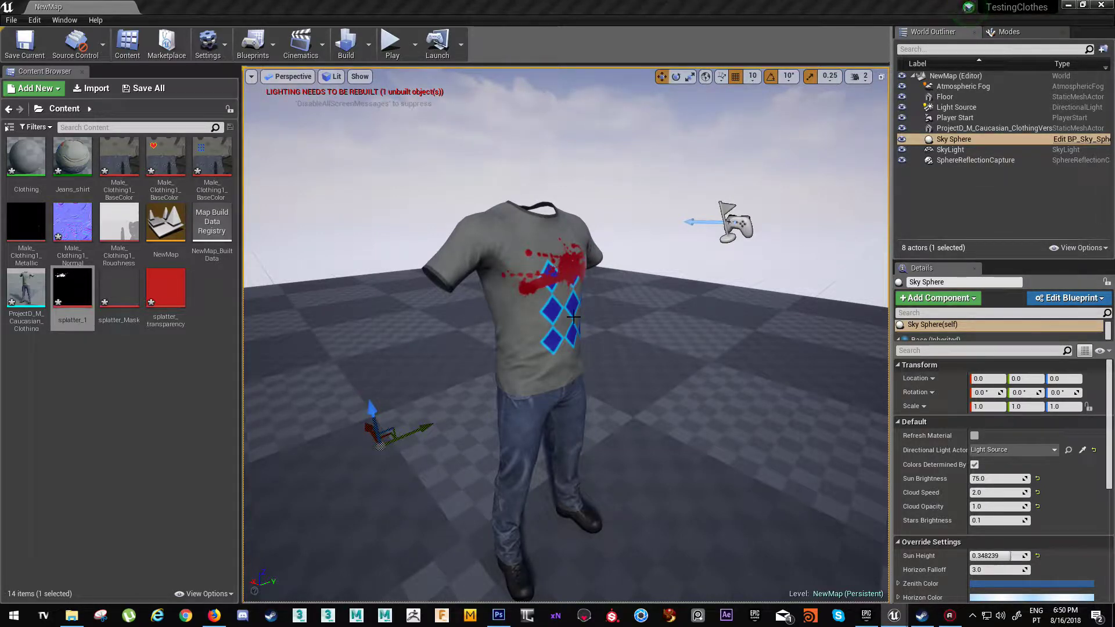
- Fly the level camera close to frame the blood-splattered blue diamond shirt
right_click_drag(551, 303, 473, 233)
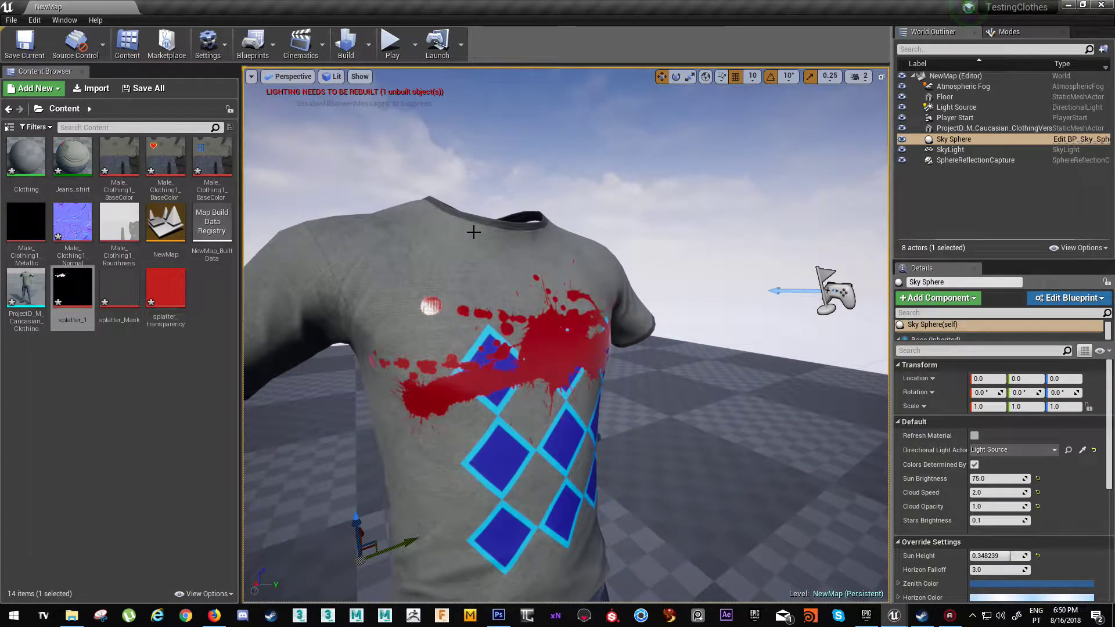
right_click_drag(556, 395, 544, 407)
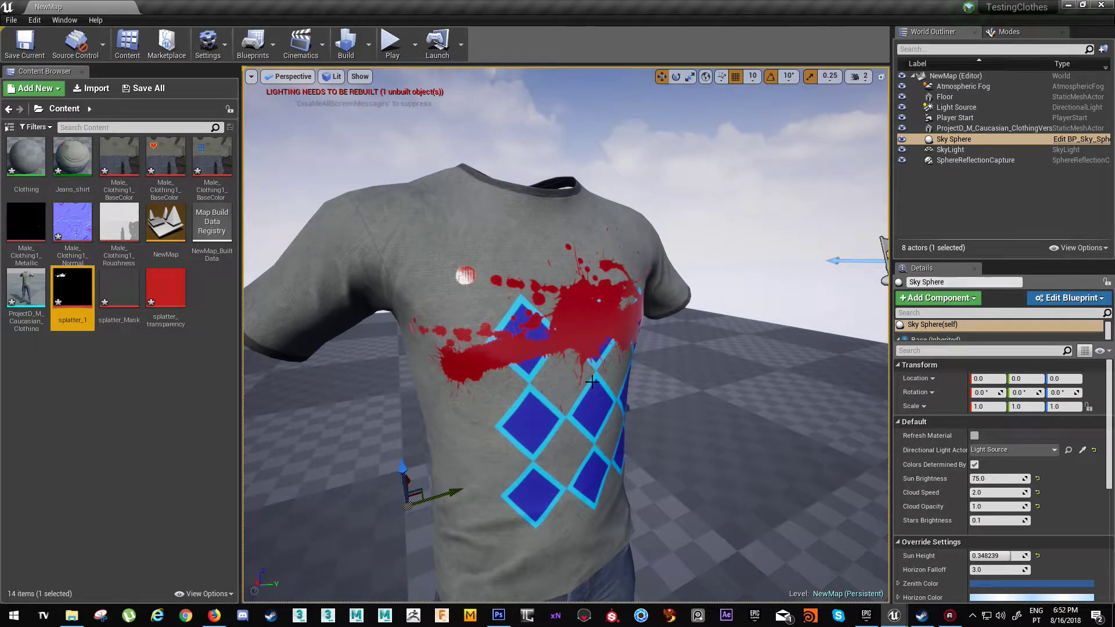
right_click_drag(533, 383, 555, 377)
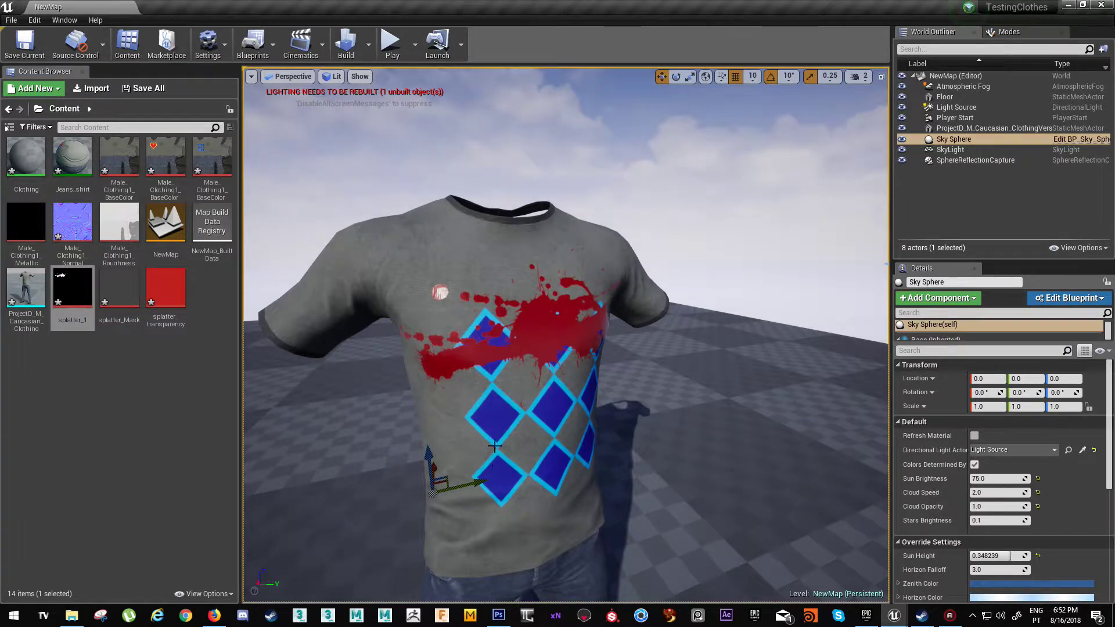
right_click_drag(503, 430, 495, 422)
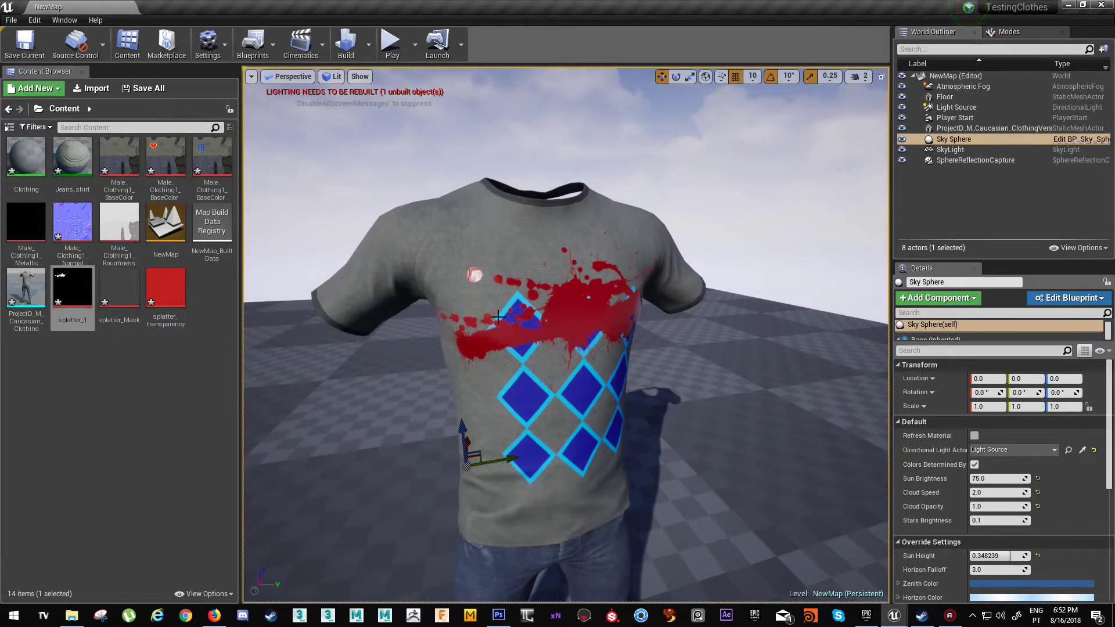
right_click_drag(512, 337, 494, 337)
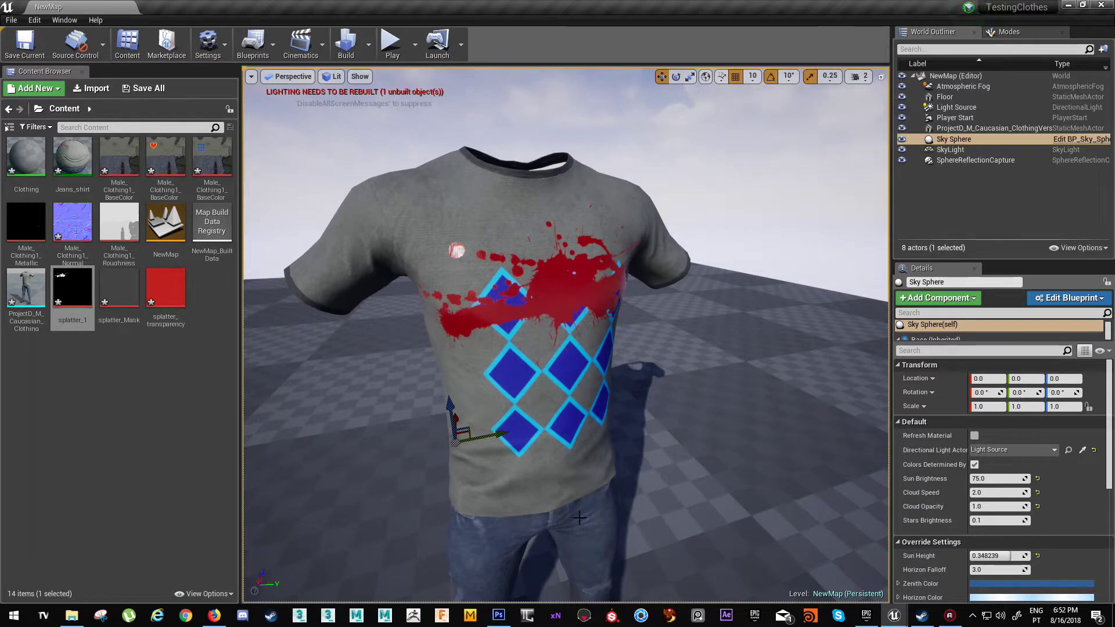